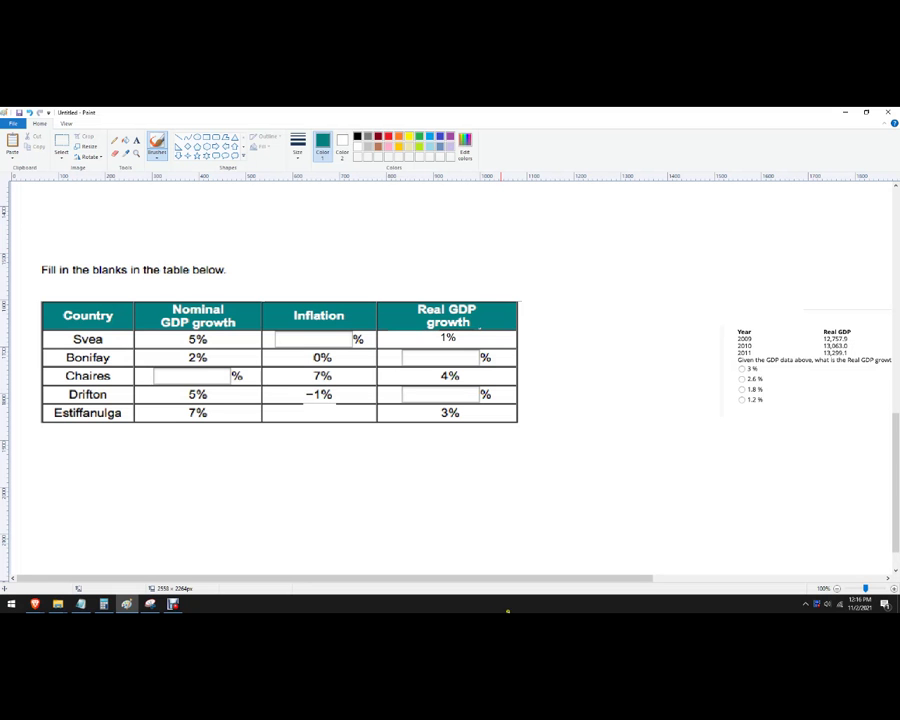
Type 'Real % = Nominal % - Inflation' in a text box beside the Fill in the blanks line.
left_click(135, 141)
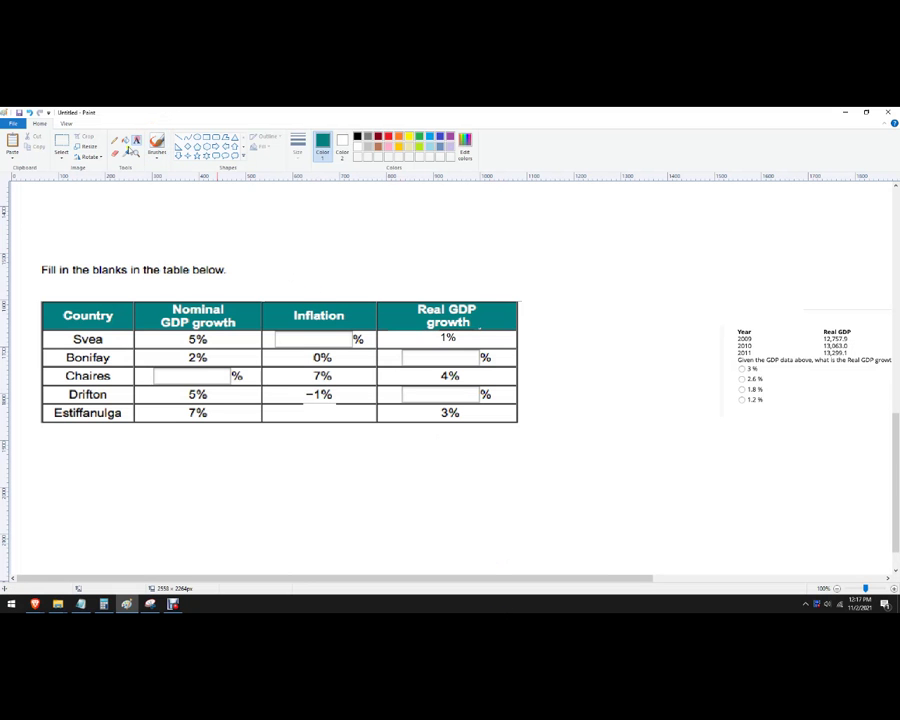
left_click(237, 262)
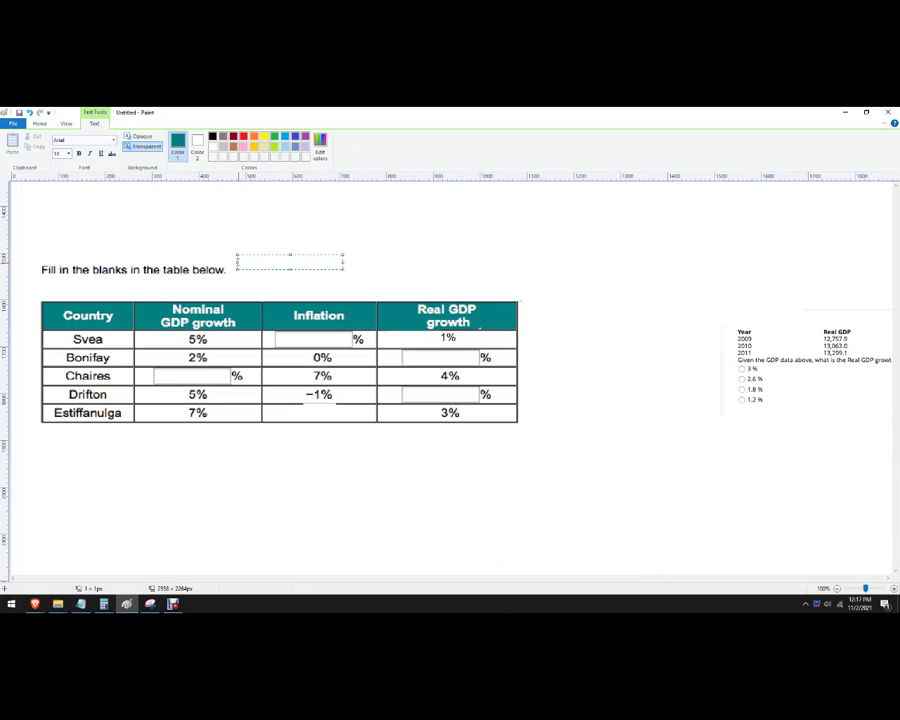
type("Real % = Nominal")
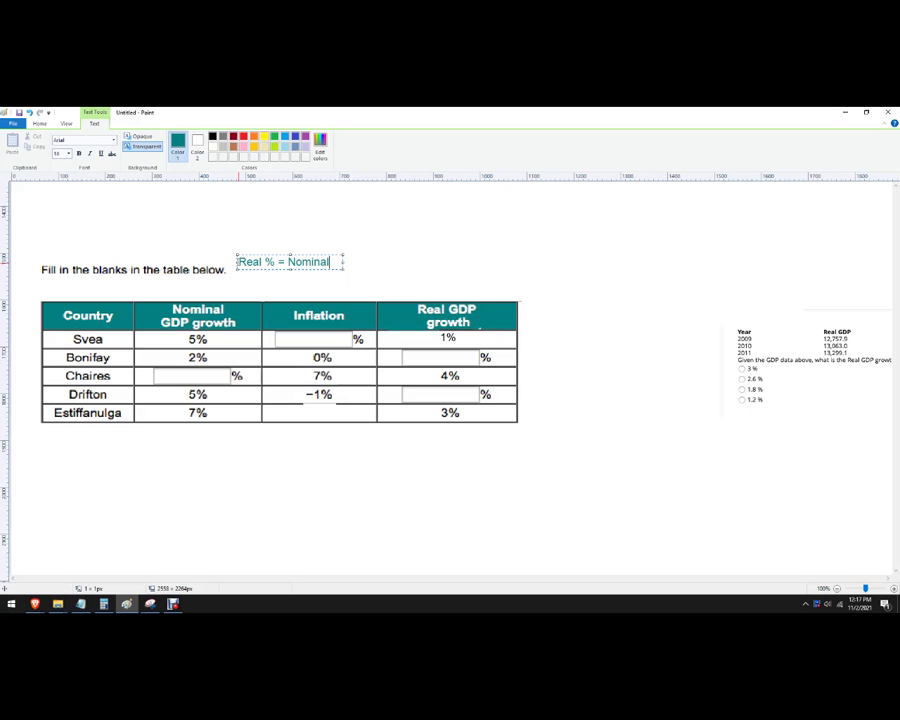
type(" % -")
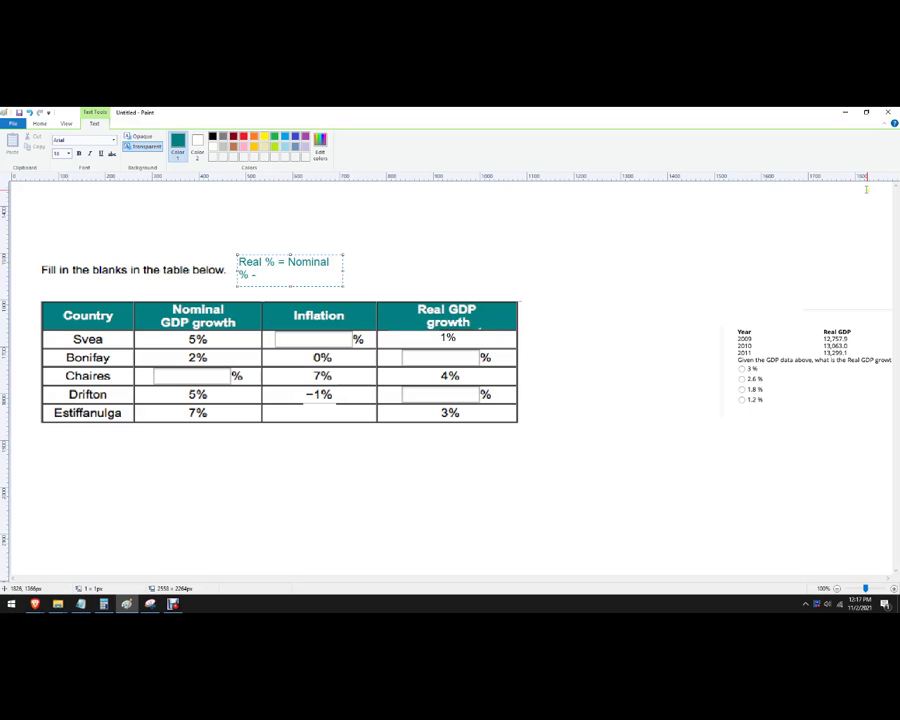
left_click_drag(343, 270, 454, 269)
type("Inflation")
Make the formula bold in a larger font size, widen its box and commit it.
left_click_drag(420, 259, 226, 264)
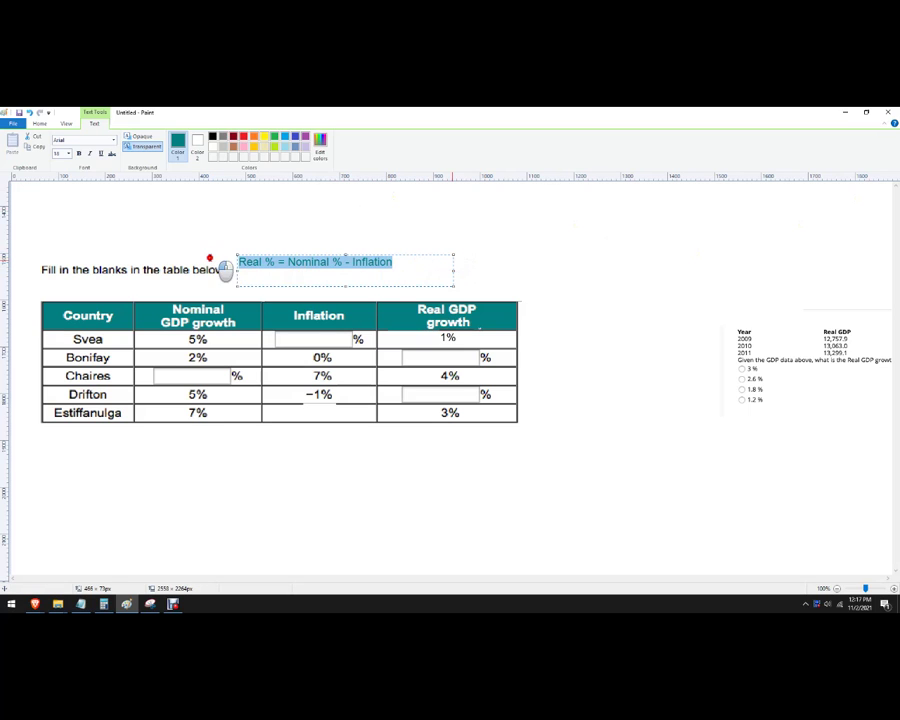
left_click(79, 154)
left_click(67, 153)
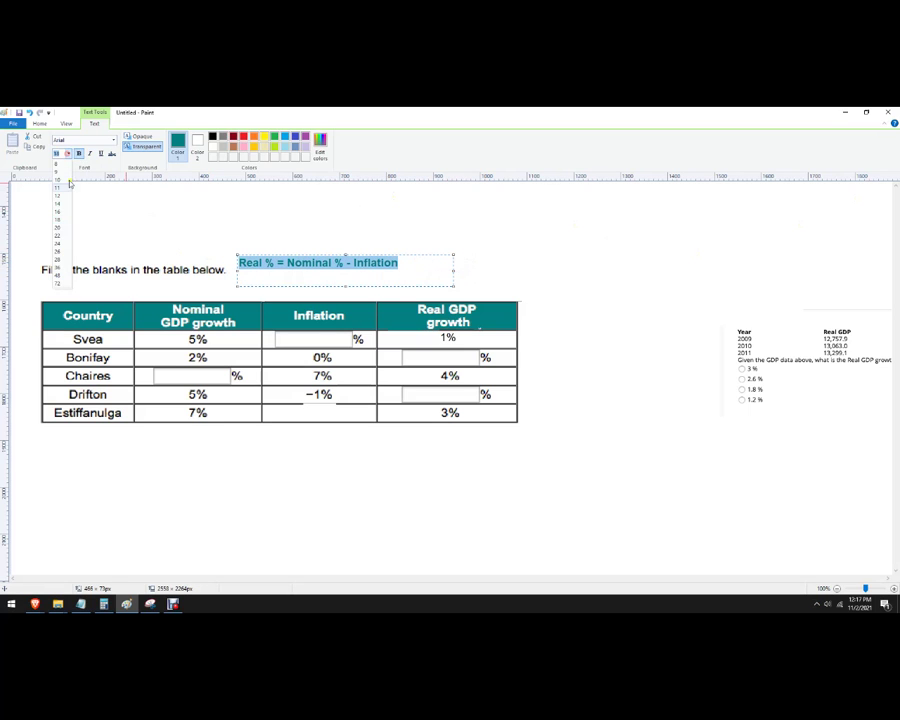
left_click(66, 251)
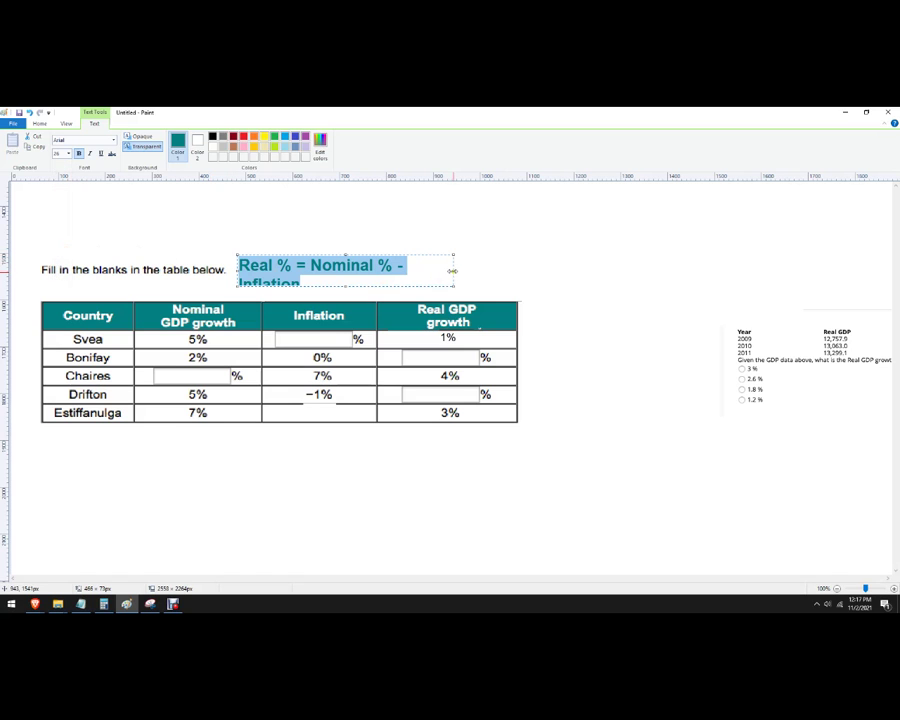
left_click_drag(460, 271, 498, 269)
left_click(554, 275)
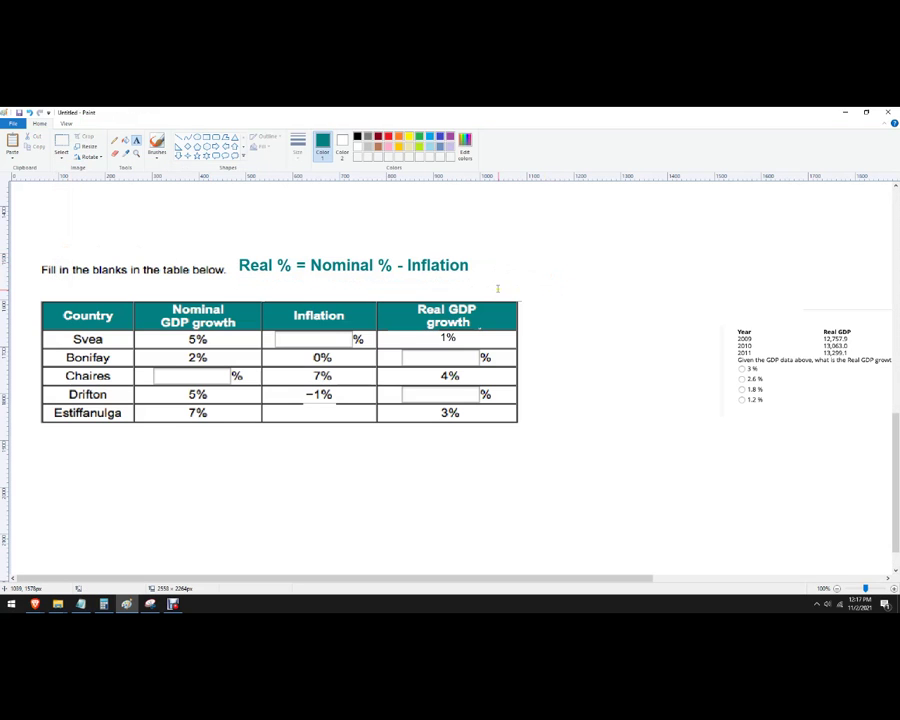
Handwrite '10 - 7 = 3%' with an underline above the instruction line, undoing one stray stroke.
left_click(160, 146)
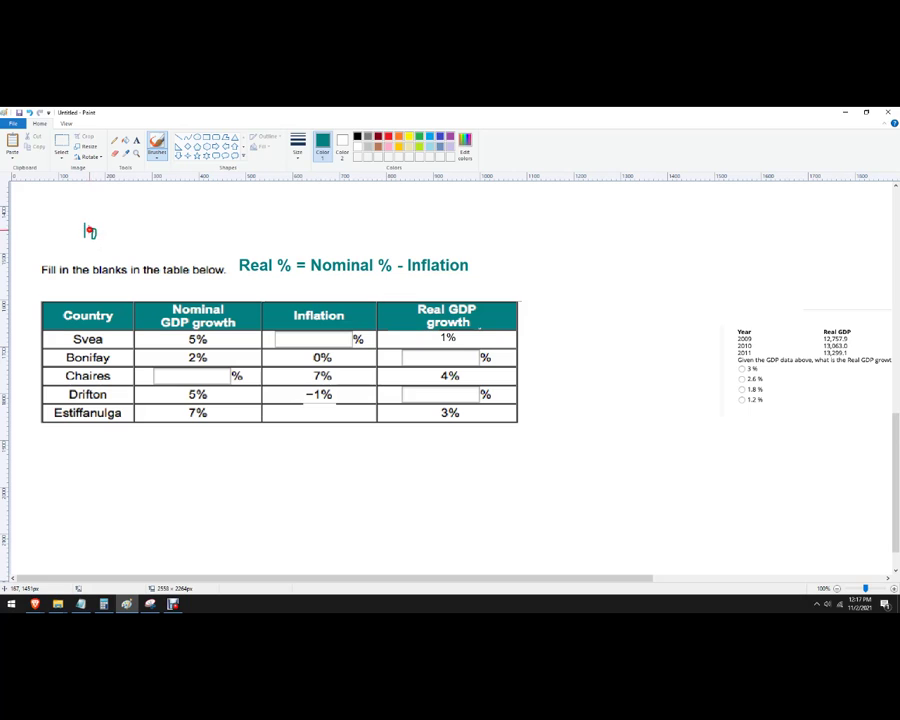
left_click_drag(91, 232, 113, 236)
key("ctrl+z")
key("ctrl+z")
key("ctrl+z")
mouse_move(66, 238)
left_mouse_down()
mouse_move(104, 246)
mouse_move(146, 231)
mouse_move(148, 248)
left_mouse_up()
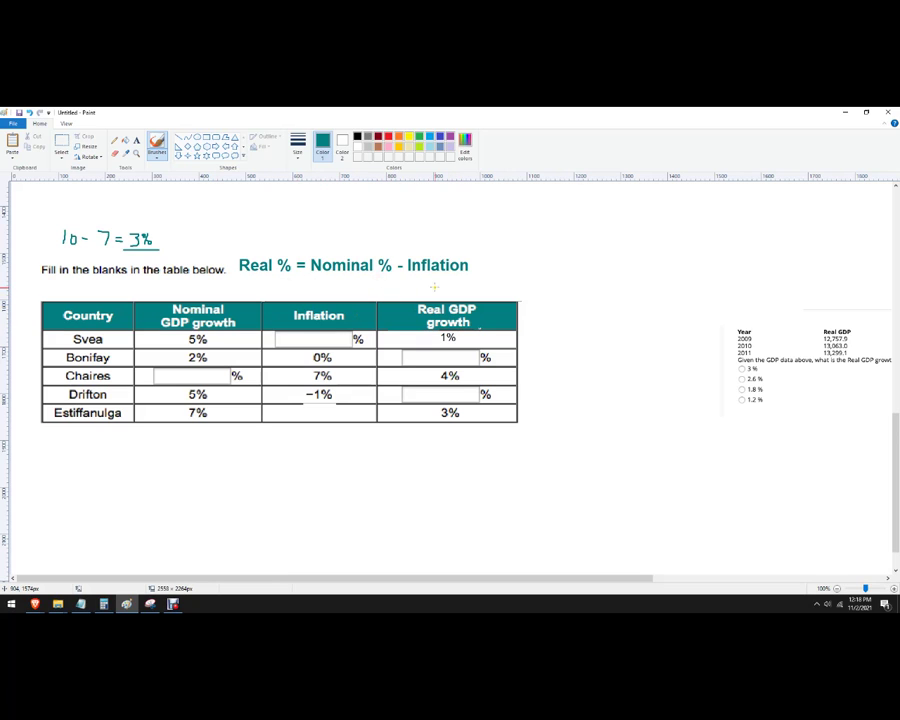
Handwrite 5 − x = 1, the blanks 4 and 2, and x − 7 = 4, x = 11 below the table.
mouse_move(439, 291)
left_mouse_down()
mouse_move(382, 297)
mouse_move(342, 296)
left_mouse_up()
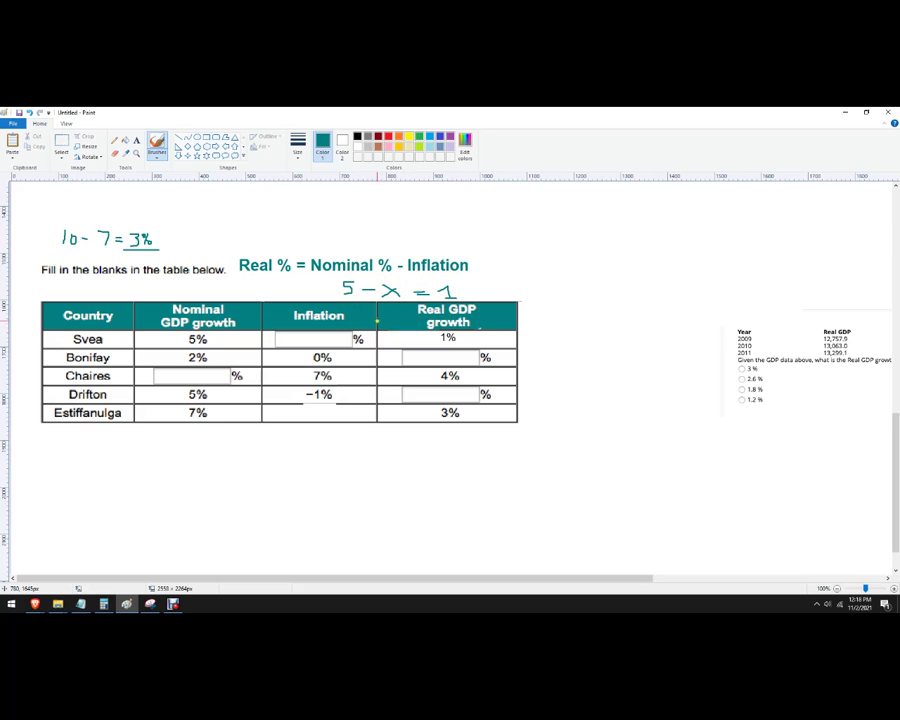
left_click_drag(310, 335, 313, 346)
left_click_drag(444, 354, 455, 362)
mouse_move(210, 449)
left_mouse_down()
mouse_move(225, 465)
mouse_move(214, 467)
mouse_move(245, 457)
mouse_move(259, 468)
mouse_move(274, 453)
mouse_move(298, 459)
mouse_move(257, 501)
left_mouse_up()
mouse_move(257, 488)
left_mouse_down()
mouse_move(247, 502)
mouse_move(270, 493)
mouse_move(293, 500)
left_mouse_up()
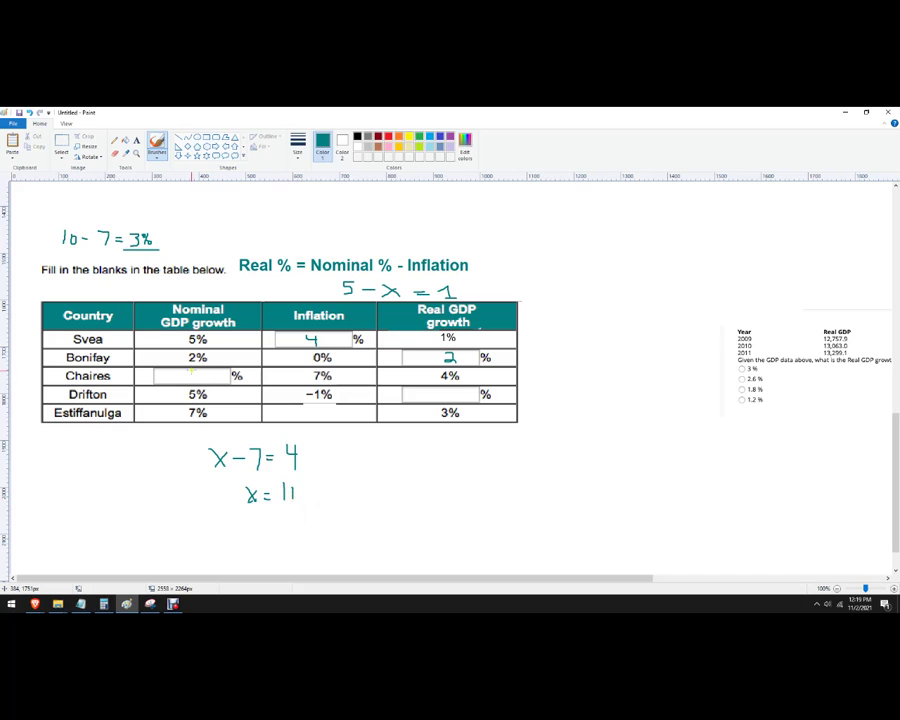
Brush 11 for Chaires, 6 for Drifton, 4 for Estiffanulga and the working 5 − (−1) =.
left_click_drag(190, 378, 198, 382)
mouse_move(377, 438)
left_mouse_down()
mouse_move(364, 457)
mouse_move(398, 450)
mouse_move(407, 460)
mouse_move(418, 450)
mouse_move(434, 462)
mouse_move(454, 444)
left_mouse_up()
left_click_drag(441, 452, 454, 452)
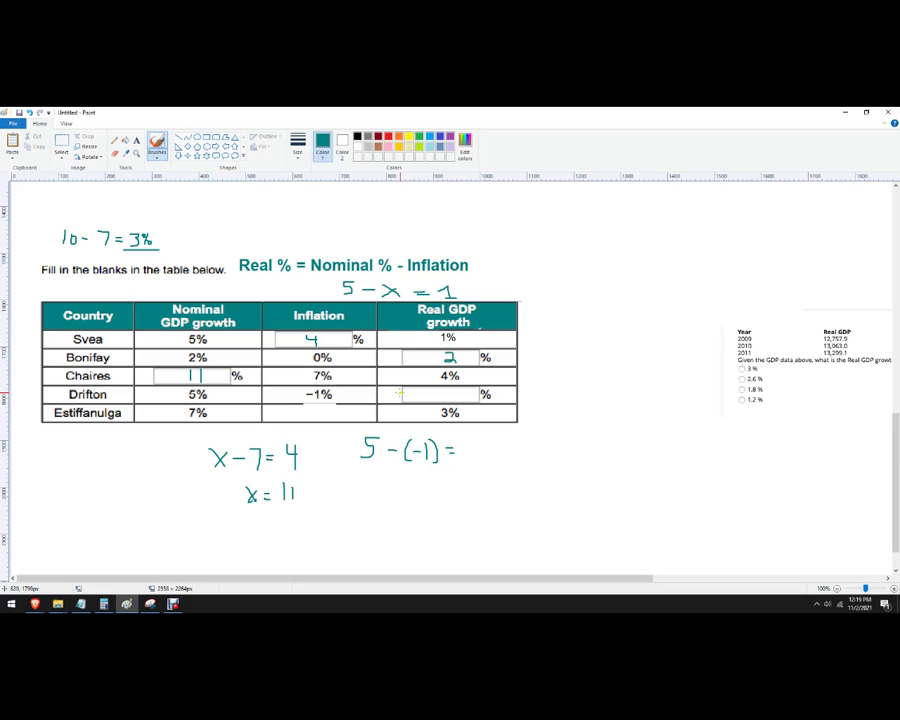
left_click_drag(448, 388, 444, 396)
mouse_move(311, 407)
left_mouse_down()
mouse_move(327, 411)
mouse_move(317, 419)
left_mouse_up()
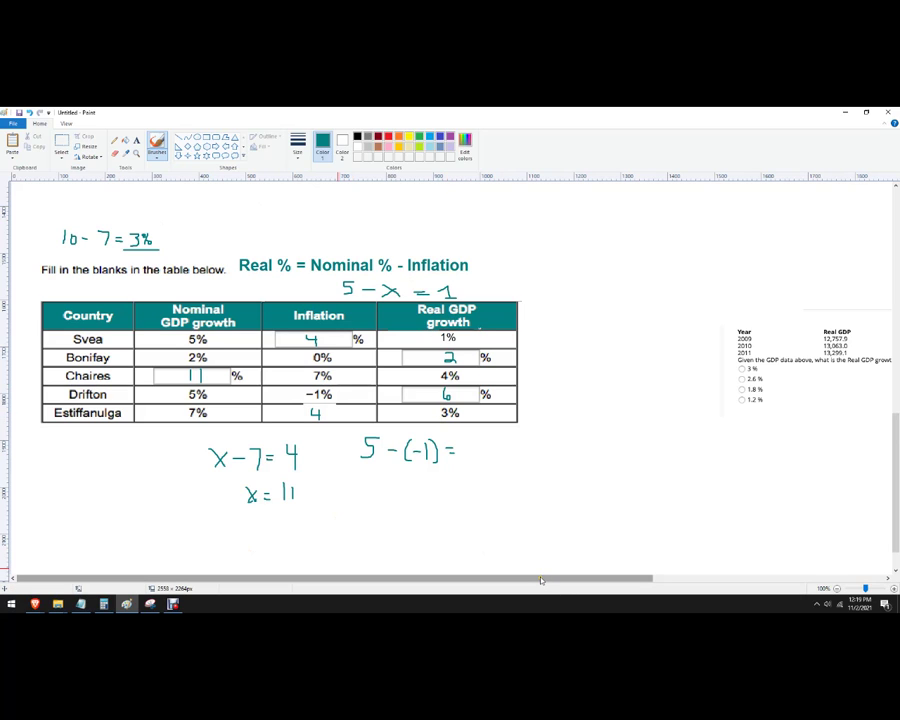
left_click_drag(540, 580, 795, 575)
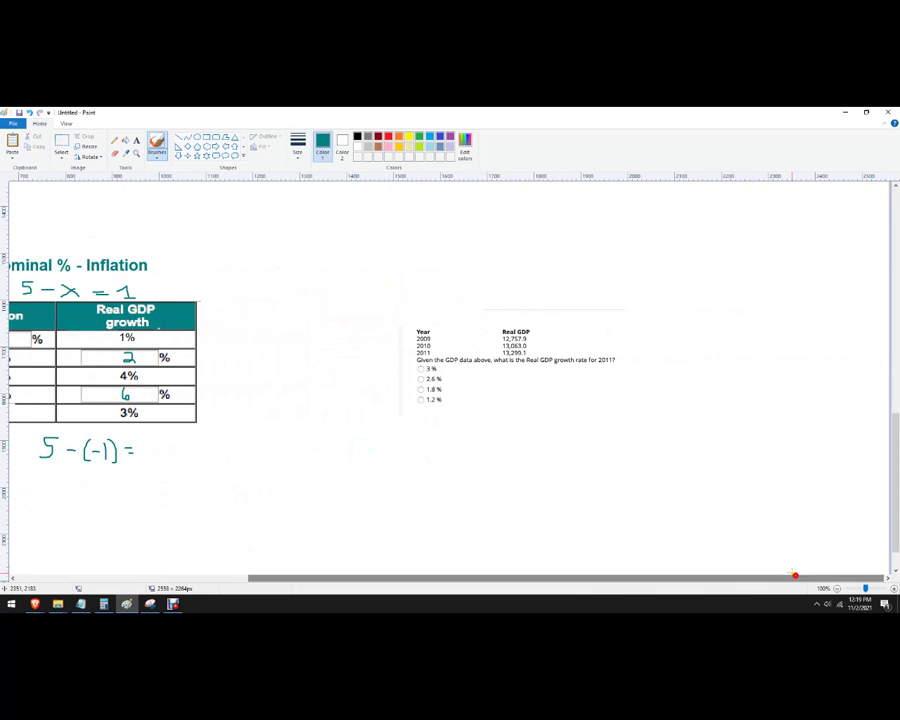
Handwrite the formula %Δ = (New − Old) / Old × 100 beside the 2011 Real GDP question.
scroll(687, 562, "up", 1)
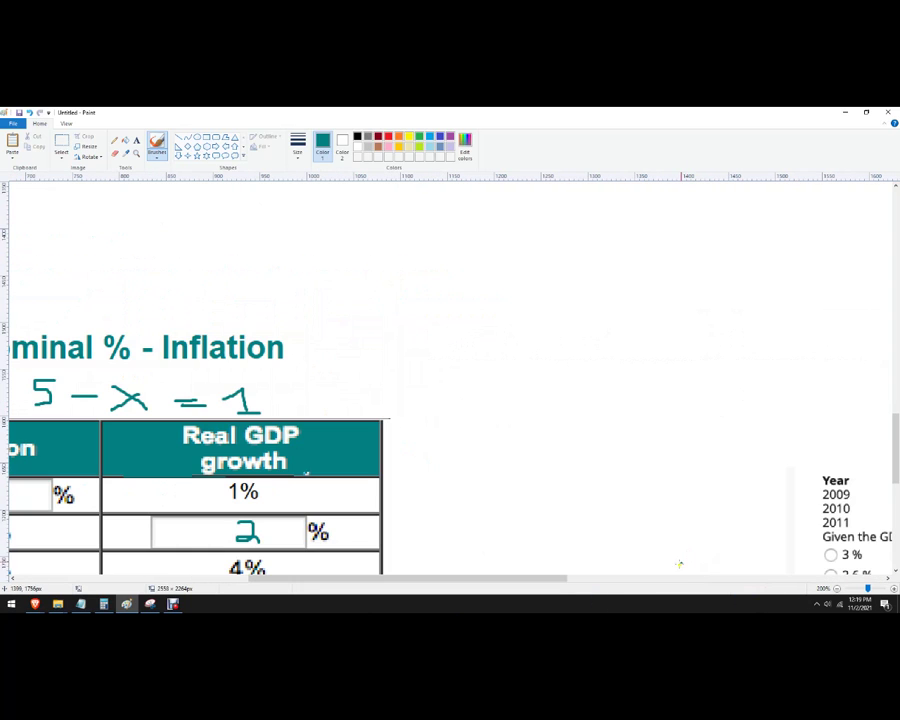
left_click_drag(532, 585, 724, 566)
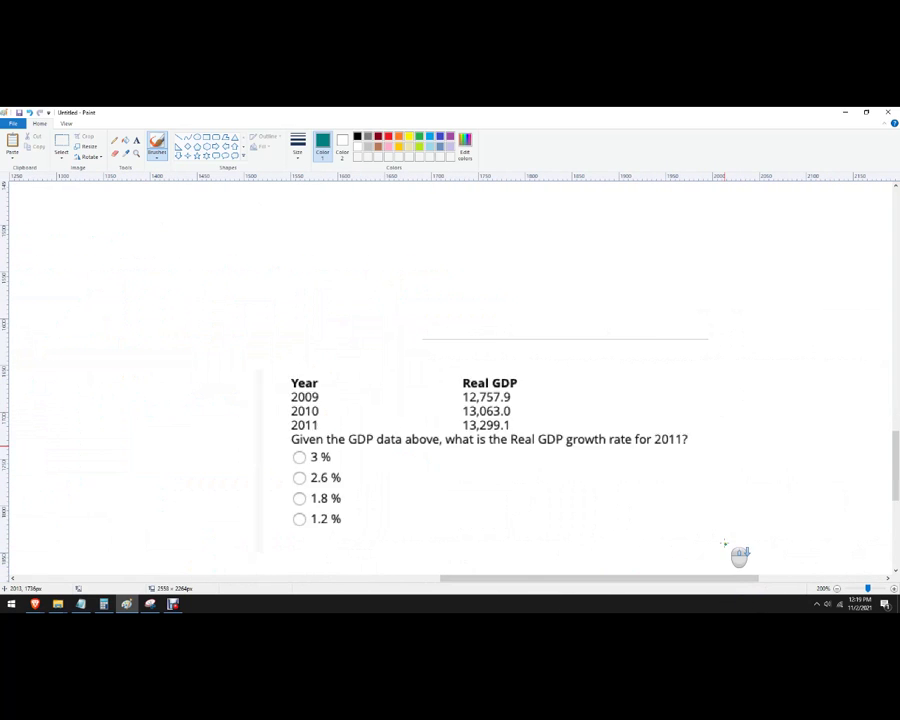
scroll(739, 550, "down", 2)
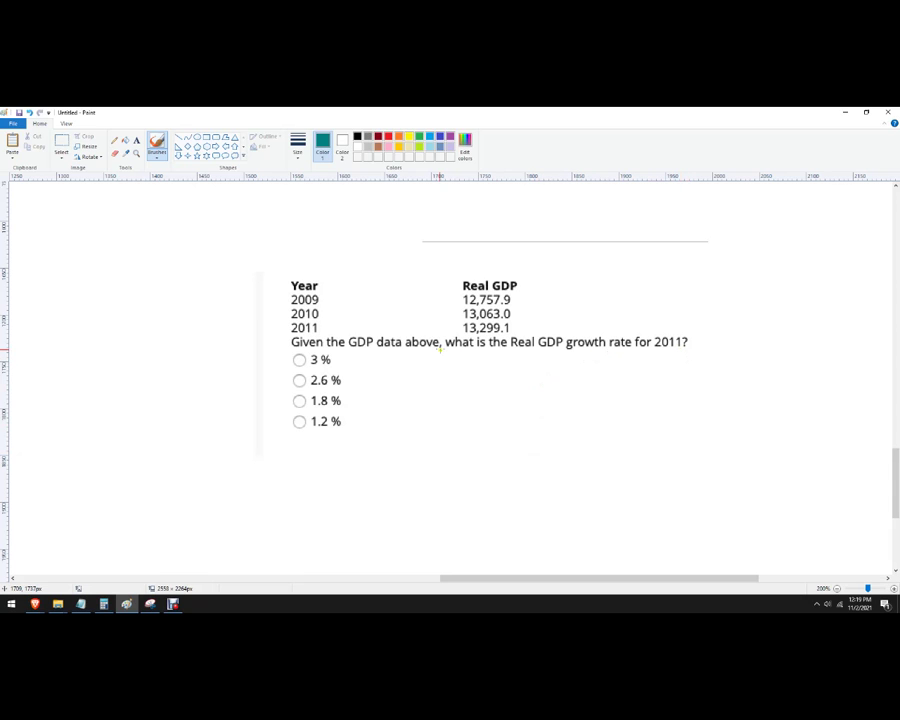
mouse_move(56, 309)
left_mouse_down()
mouse_move(50, 348)
mouse_move(31, 320)
mouse_move(77, 344)
mouse_move(60, 349)
mouse_move(97, 328)
left_mouse_up()
mouse_move(87, 334)
left_mouse_down()
mouse_move(124, 322)
mouse_move(131, 303)
mouse_move(144, 318)
mouse_move(196, 307)
mouse_move(240, 324)
left_mouse_up()
left_click_drag(107, 337, 241, 333)
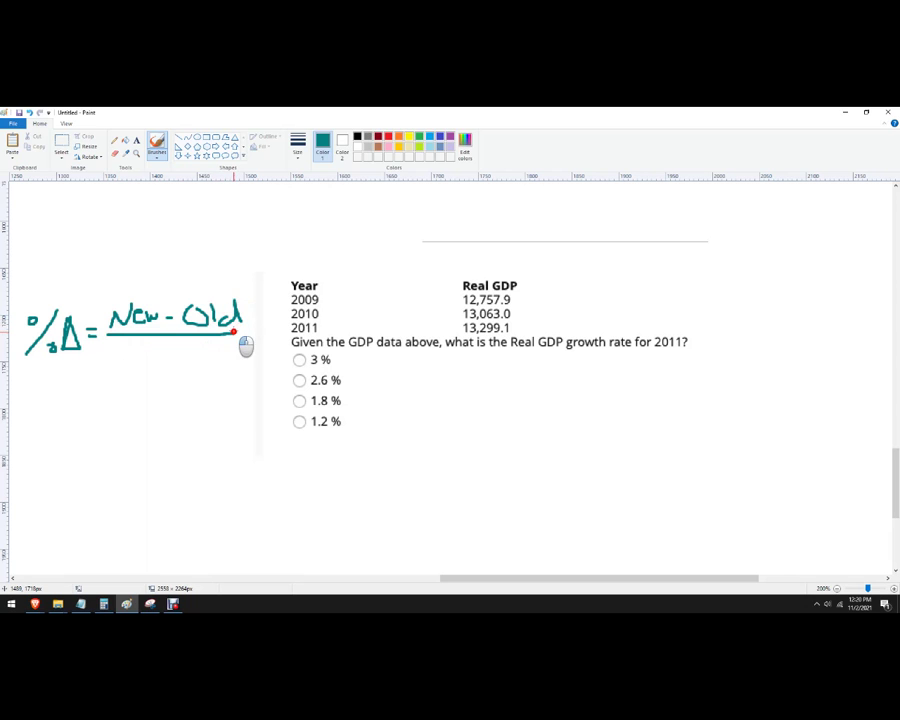
mouse_move(146, 349)
left_mouse_down()
mouse_move(141, 356)
mouse_move(150, 350)
mouse_move(164, 363)
left_mouse_up()
mouse_move(178, 356)
left_mouse_down()
mouse_move(185, 364)
mouse_move(182, 345)
left_mouse_up()
mouse_move(246, 326)
left_mouse_down()
mouse_move(254, 336)
mouse_move(246, 337)
left_mouse_up()
mouse_move(261, 326)
left_mouse_down()
mouse_move(263, 336)
mouse_move(283, 326)
left_mouse_up()
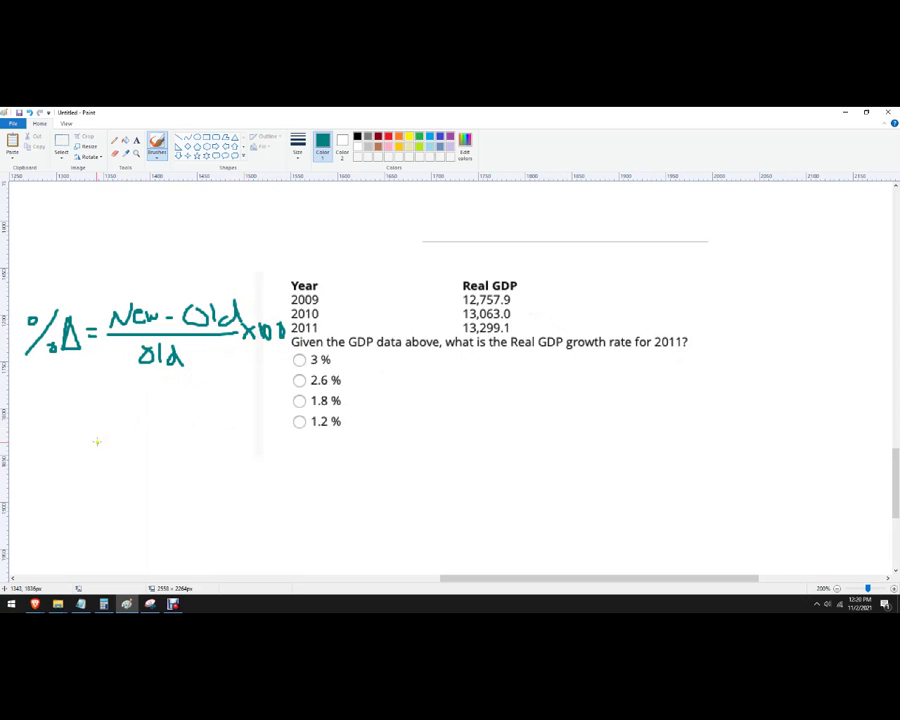
Type 13299.1 - 13063 above 13063 on two lines in a new font size below the formula.
left_click(136, 140)
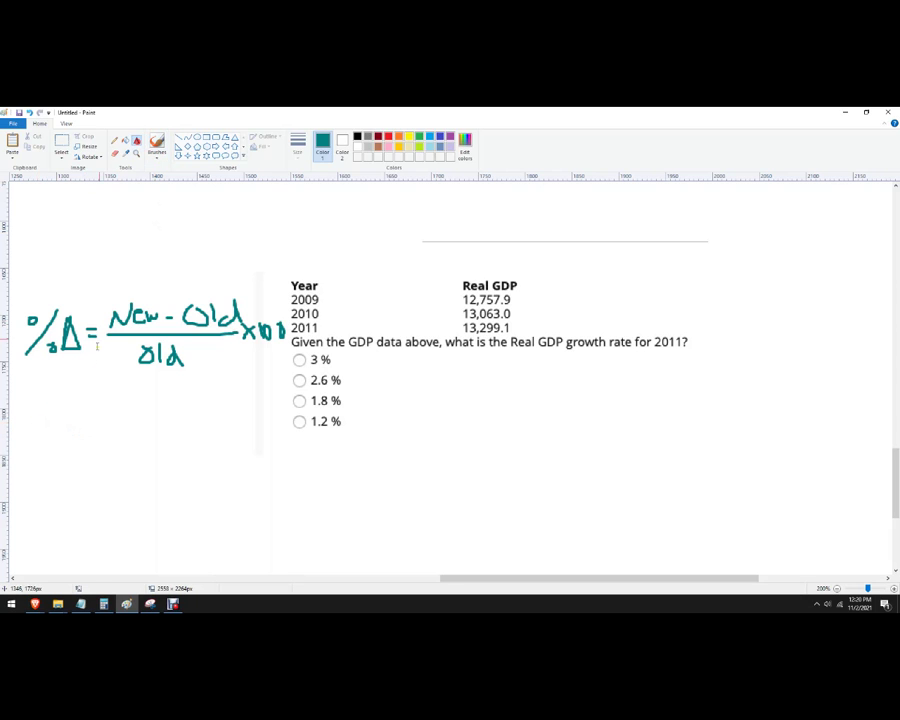
left_click(33, 414)
type("13")
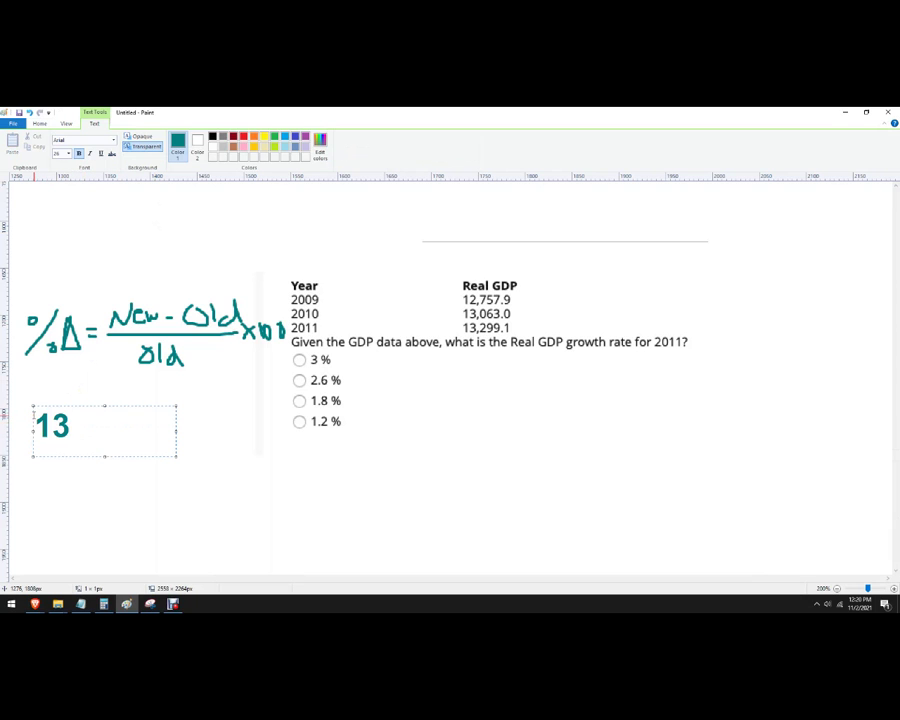
key("BackSpace")
key("BackSpace")
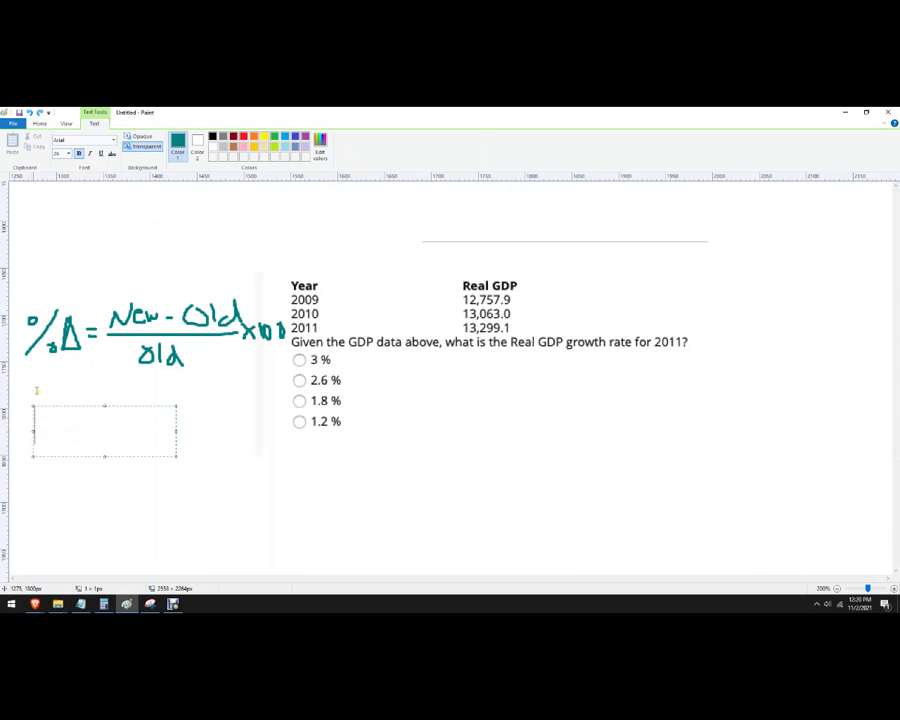
left_click(67, 154)
left_click(62, 217)
type("13299")
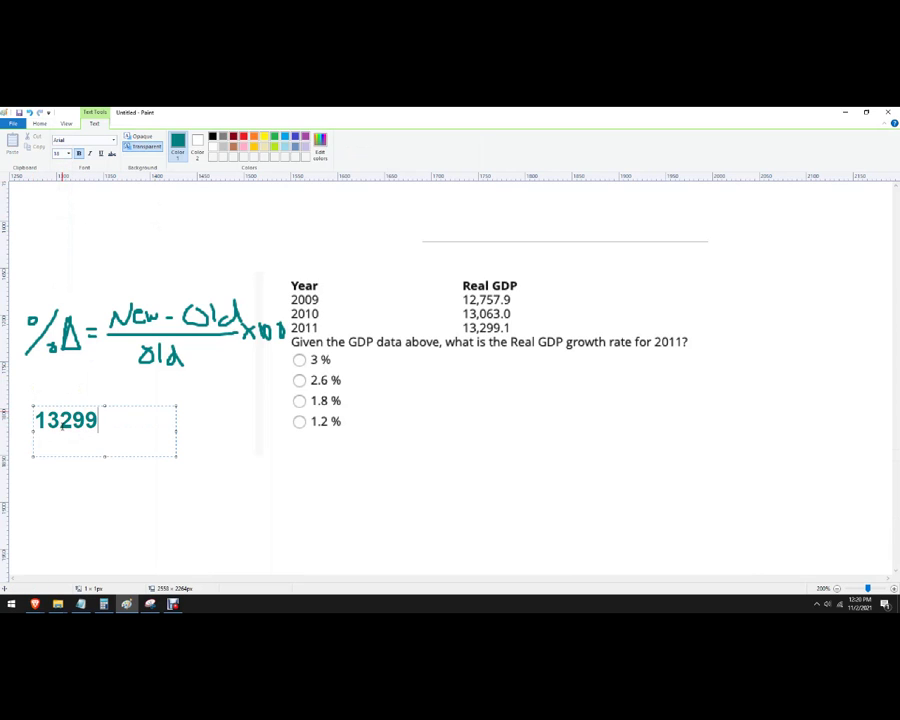
type(".1 - 13063")
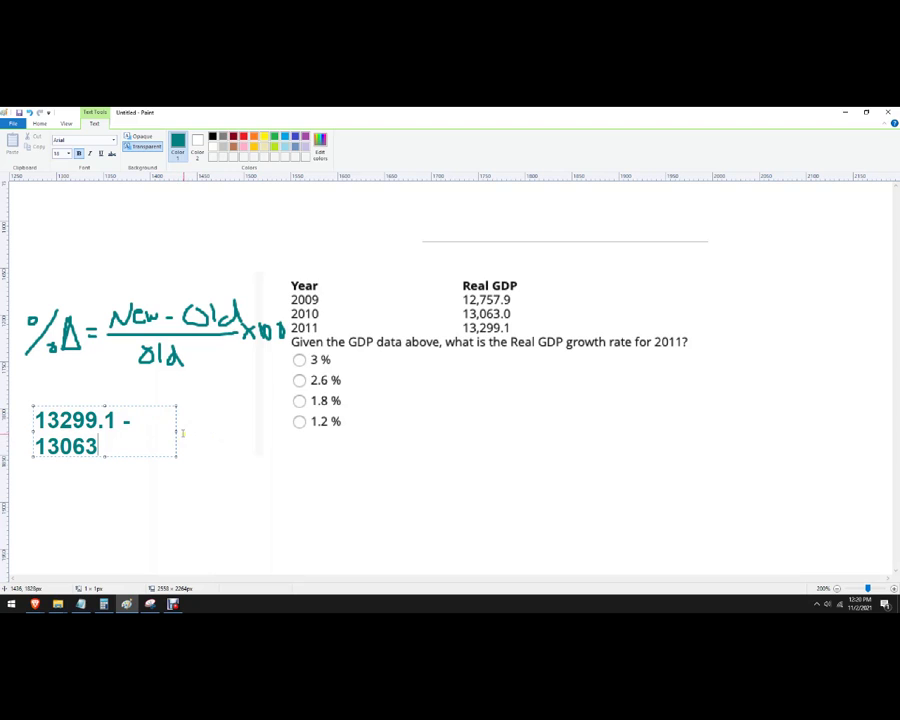
left_click_drag(175, 432, 249, 432)
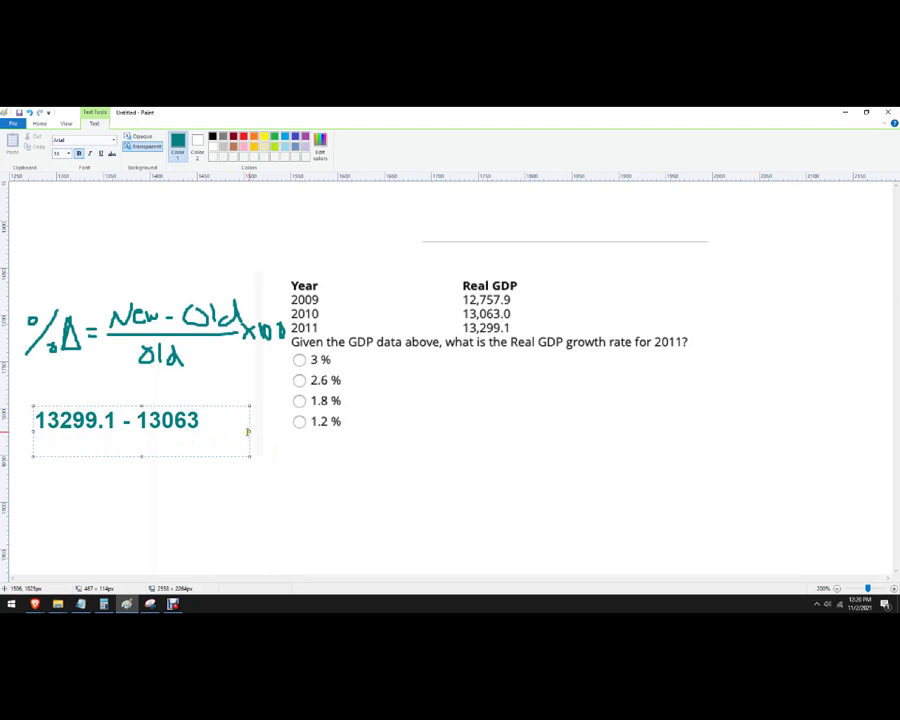
type("13063")
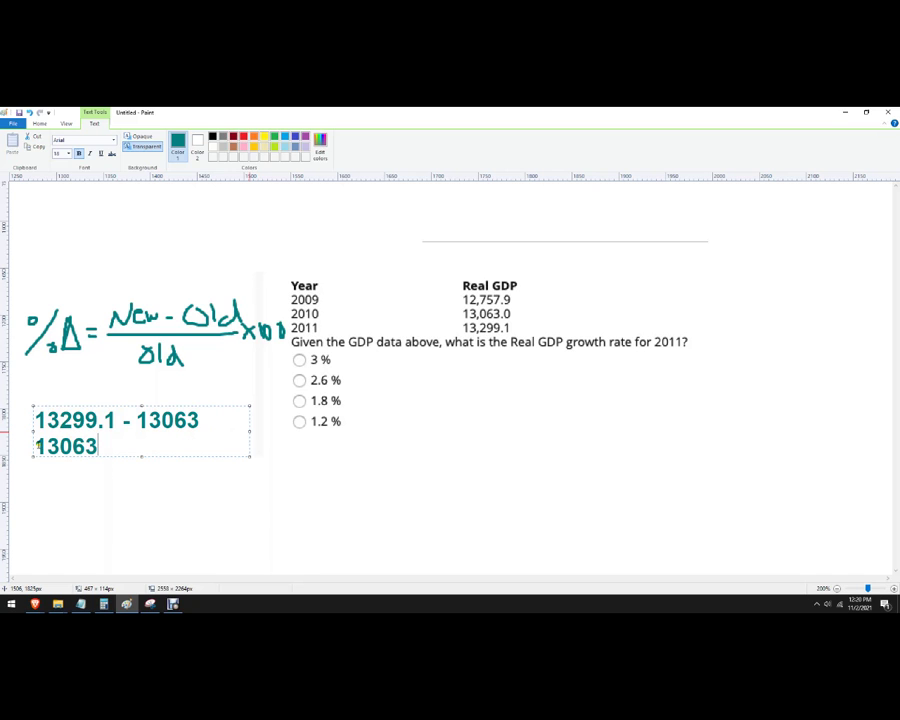
left_click(36, 446)
Draw a straight fraction bar between 13299.1 - 13063 and 13063.
left_click(176, 483)
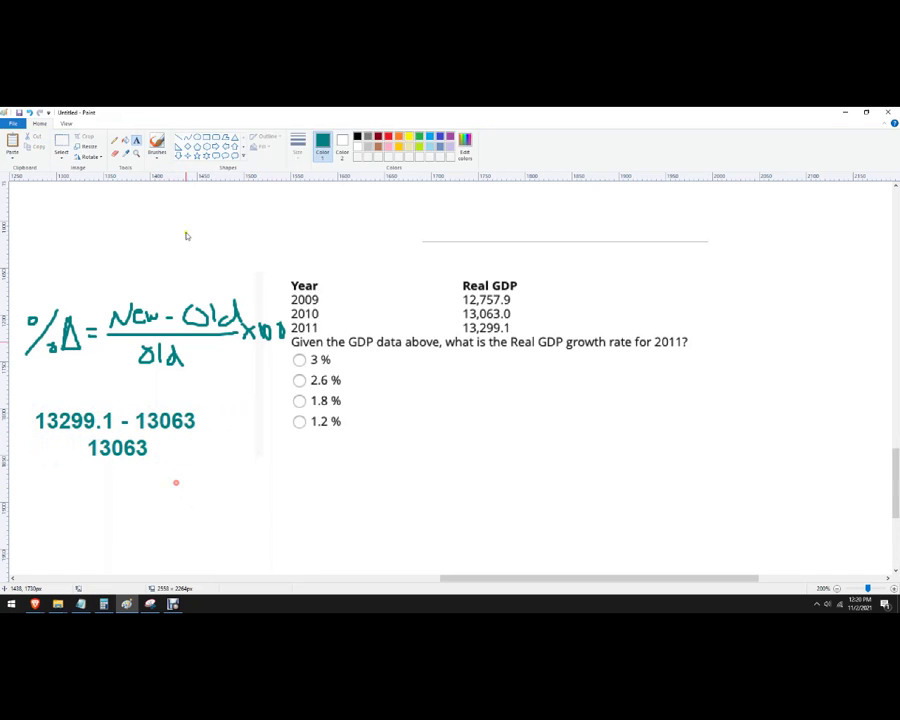
left_click(179, 137)
left_click_drag(42, 435, 203, 436)
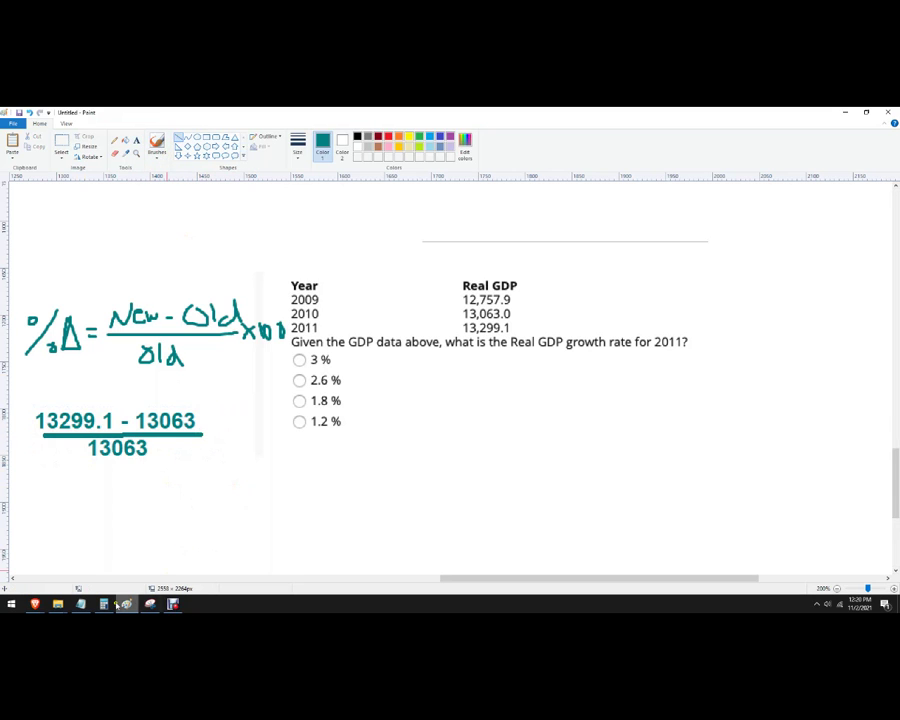
Compute (13299.1 − 13063) ÷ 13063 = 0.018073949322514 in Calculator, then close it.
key("alt+Tab")
type("13")
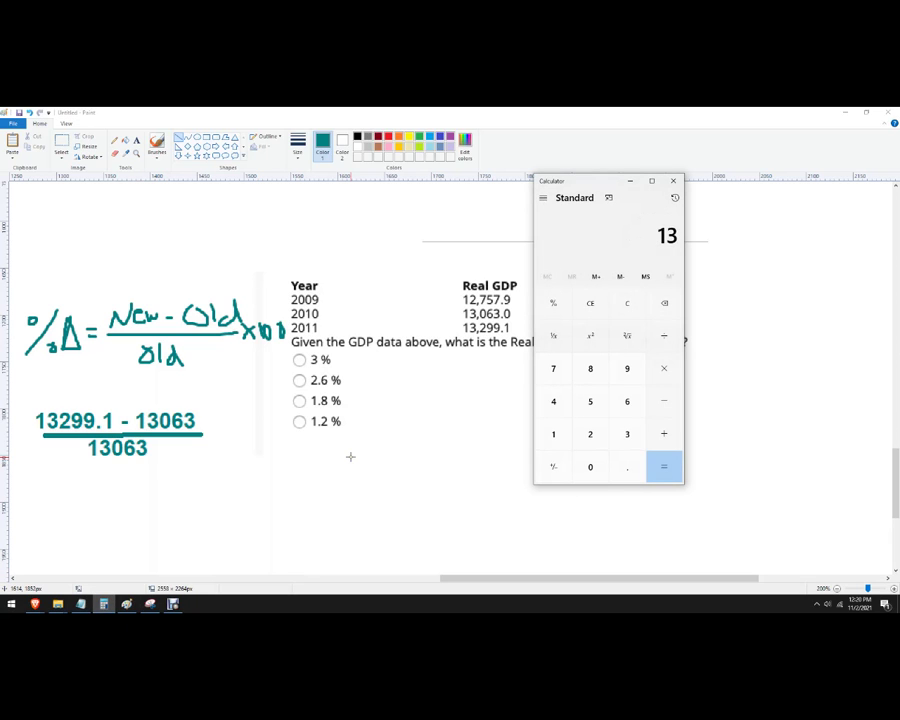
type("299.1")
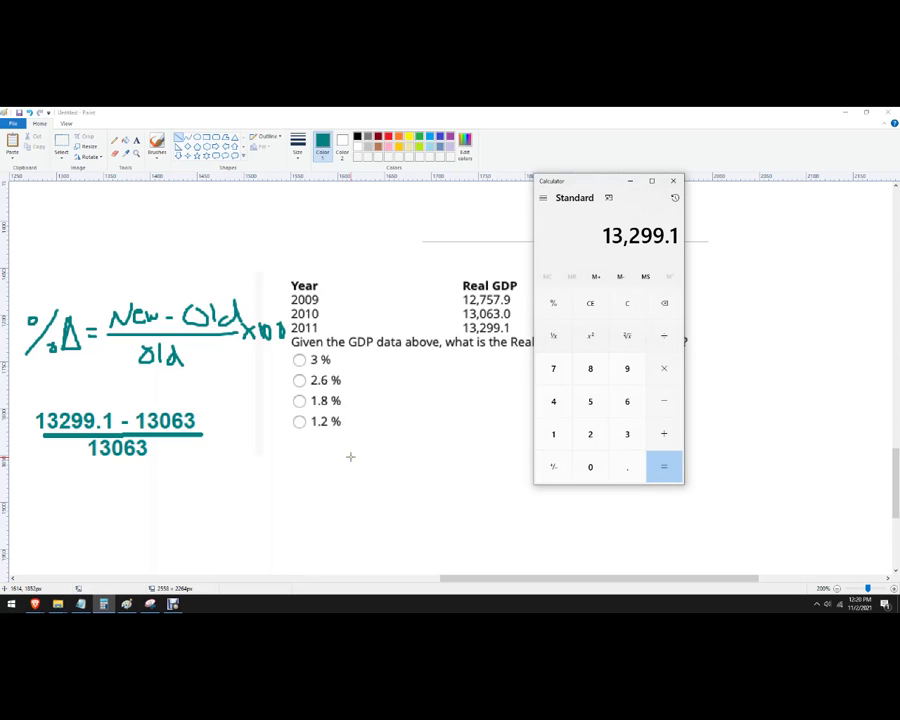
type(" - 13063")
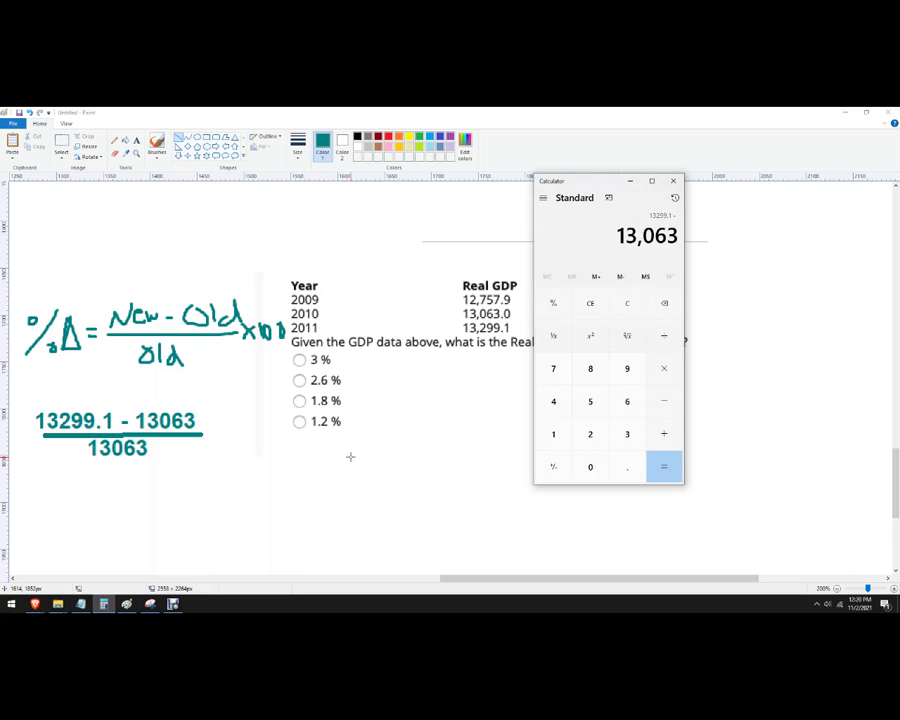
key("Return")
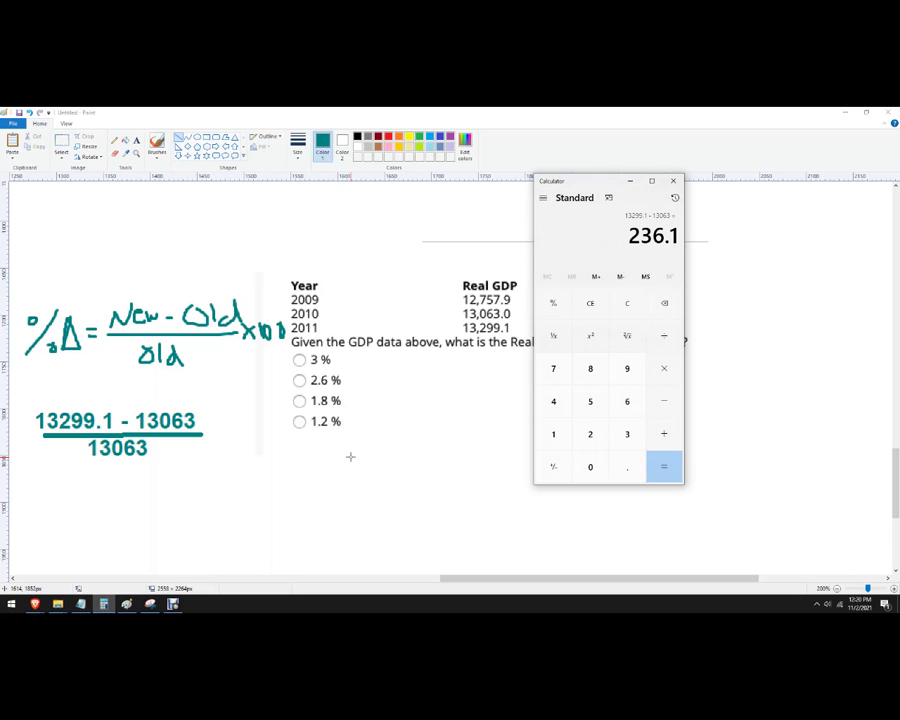
key("slash")
type("13063")
key("Return")
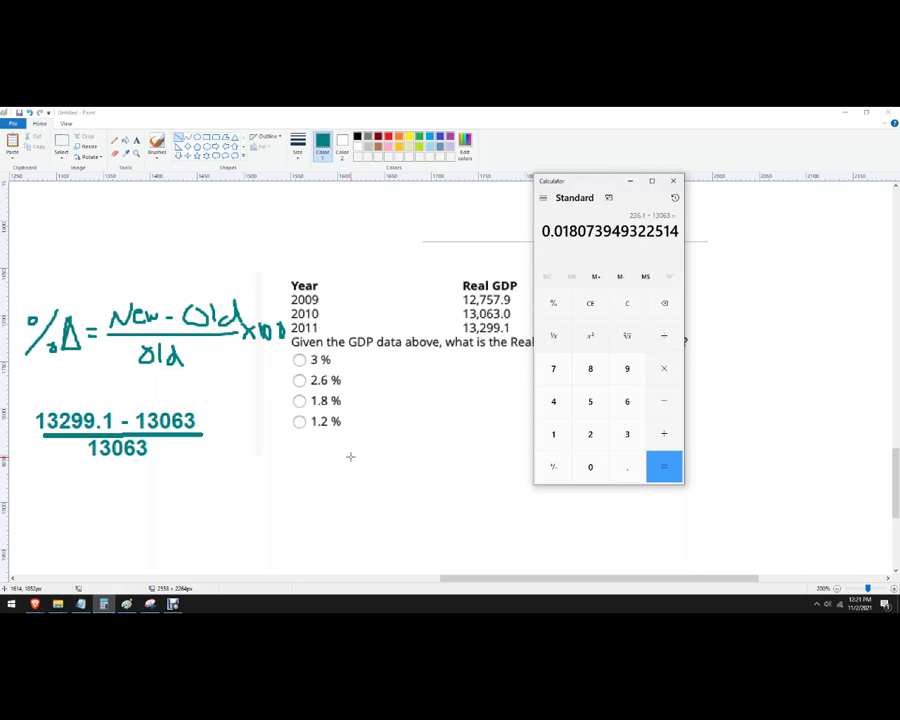
left_click(390, 493)
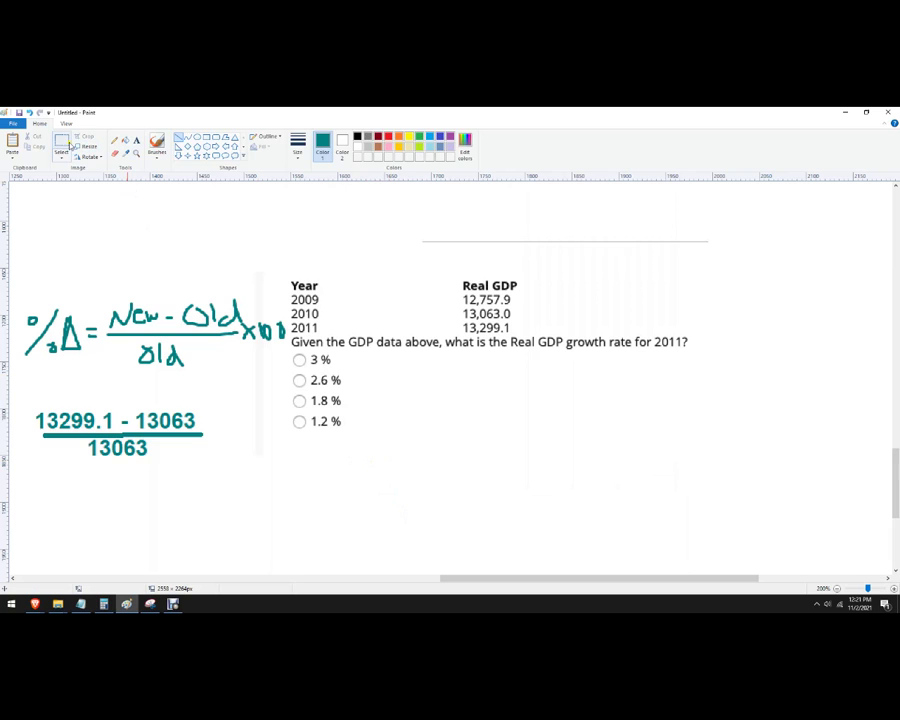
Circle the 1.8 % answer choice with a teal brush loop.
left_click(157, 142)
mouse_move(350, 391)
left_mouse_down()
mouse_move(285, 398)
mouse_move(301, 412)
mouse_move(352, 394)
left_mouse_up()
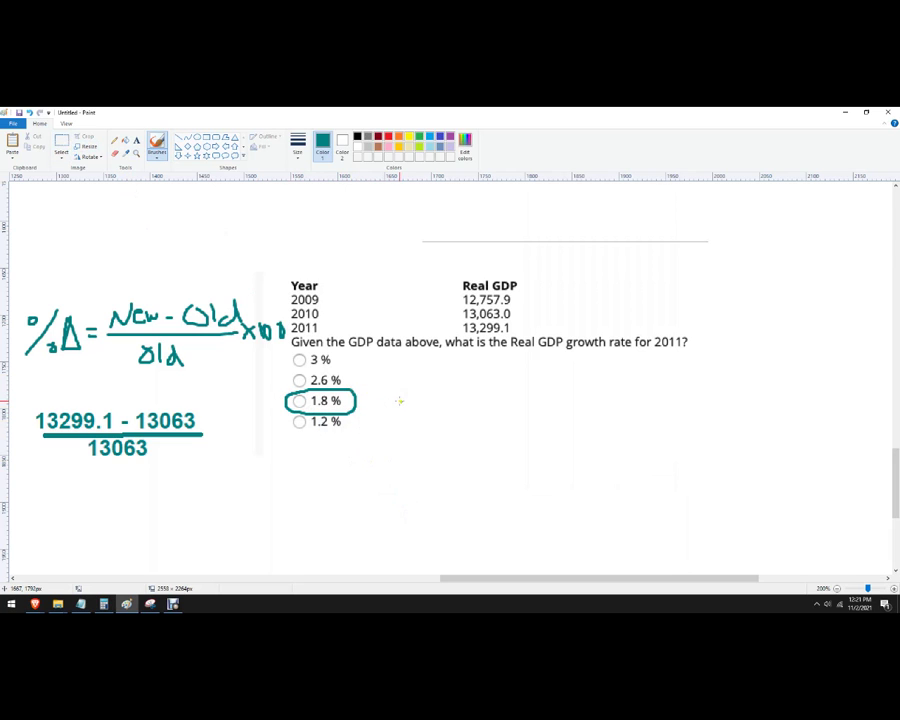